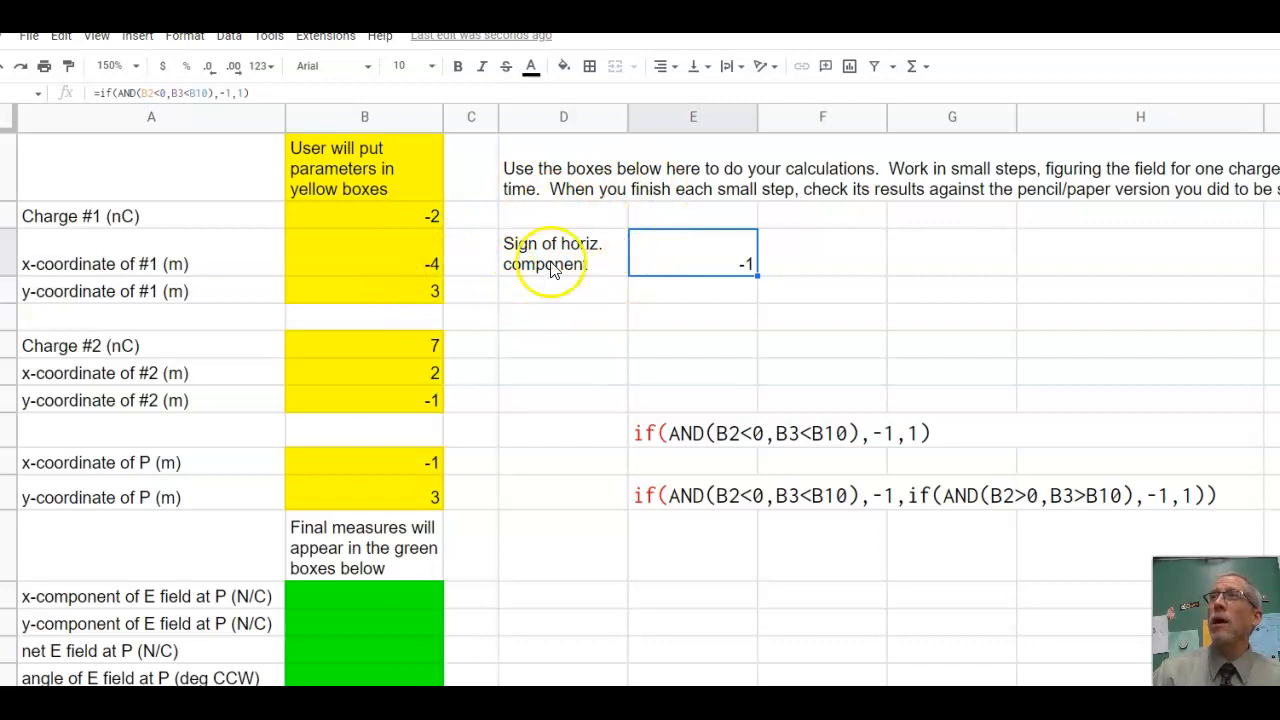
# Step: Inspect the formula beside the horizontal component sign label, and open the help page on the IF function's syntax
pyautogui.click(583, 250)
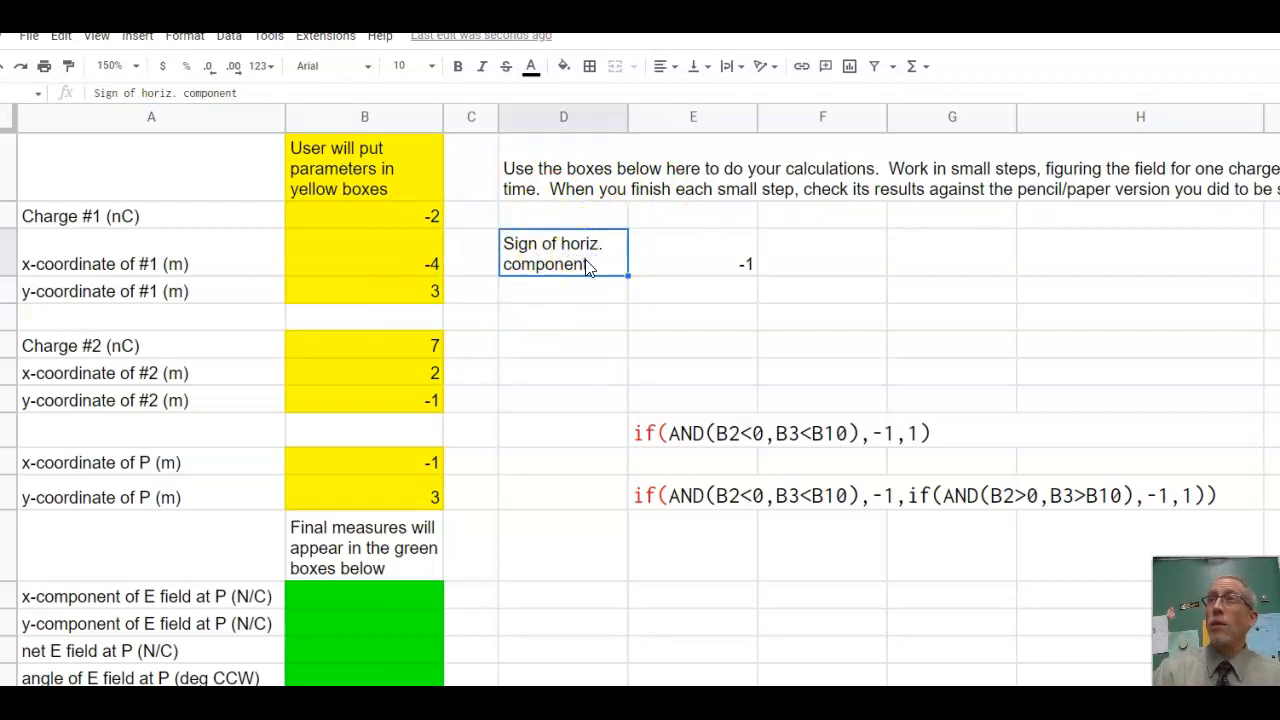
pyautogui.click(659, 254)
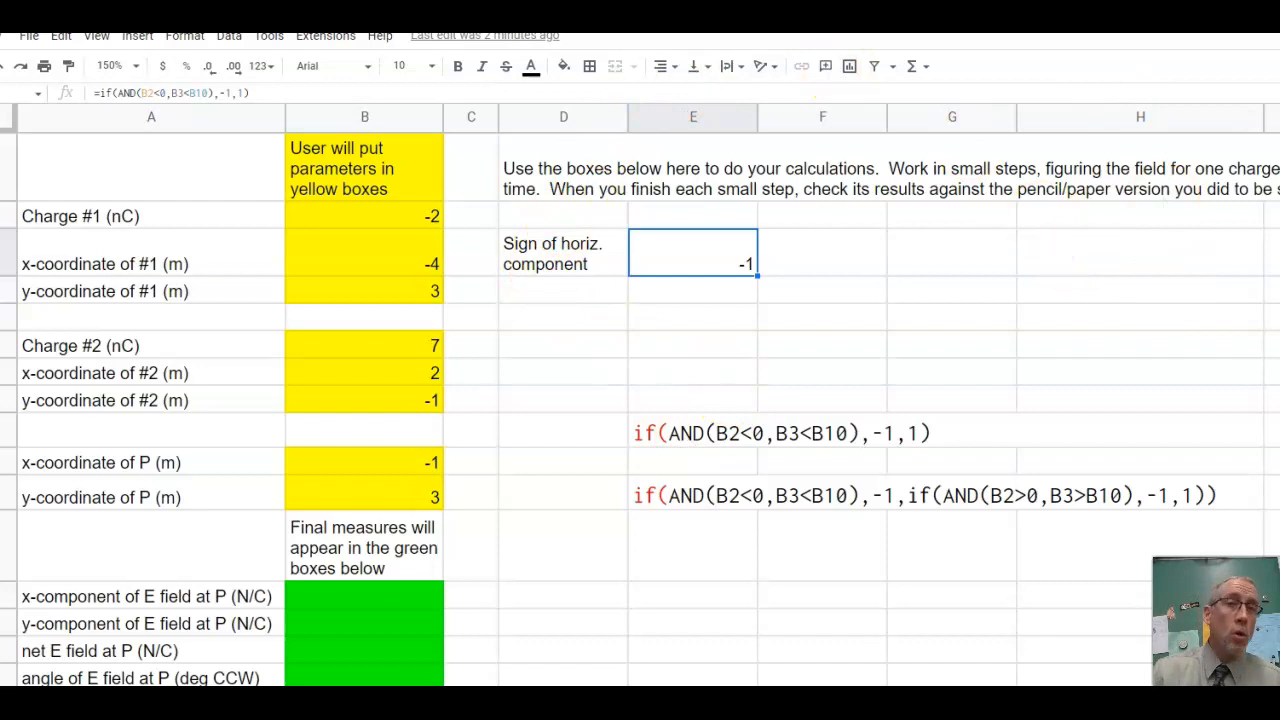
pyautogui.click(1000, 5)
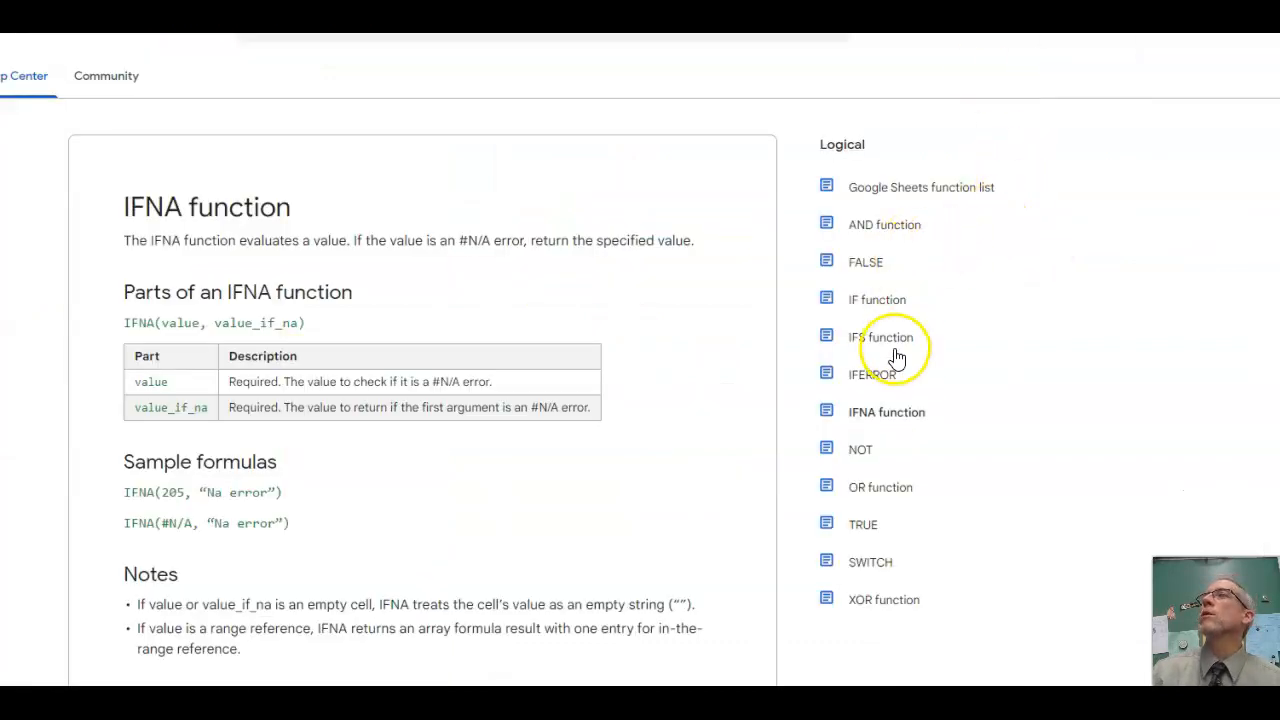
pyautogui.click(875, 303)
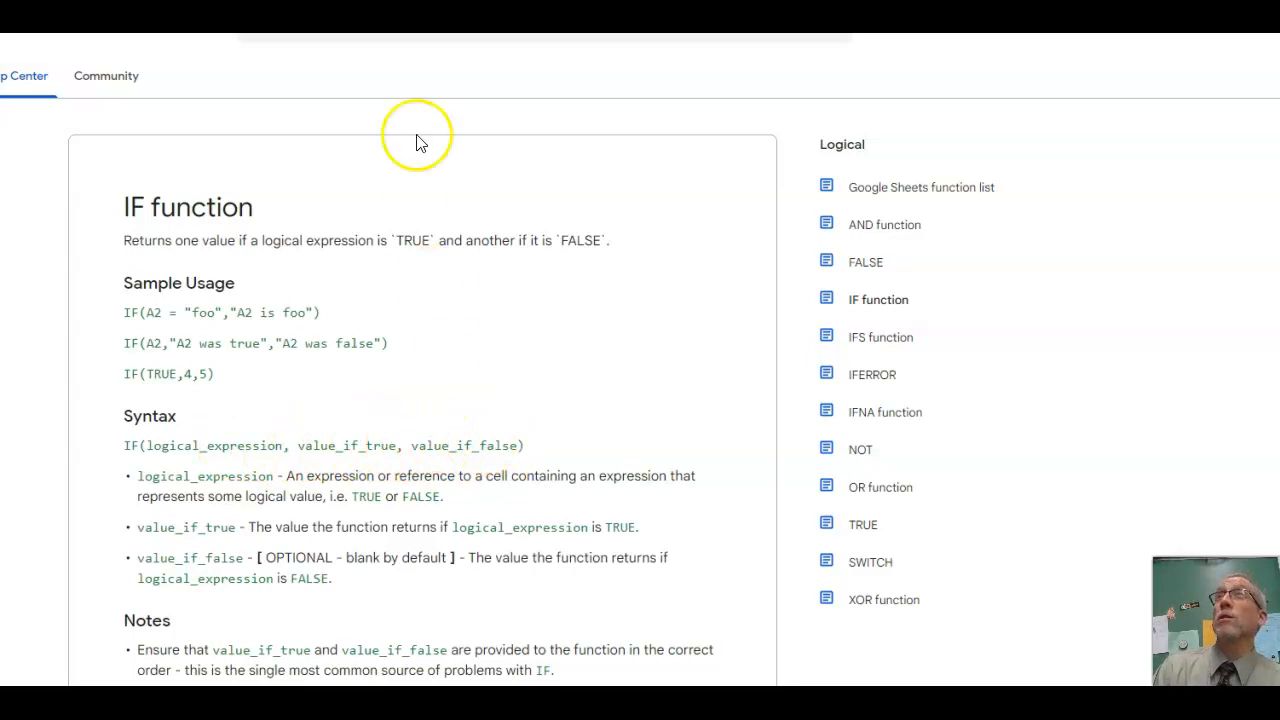
# Step: In the charge drawing, move point P to the far side of the -2 nC charge and back to its original spot
pyautogui.click(464, 8)
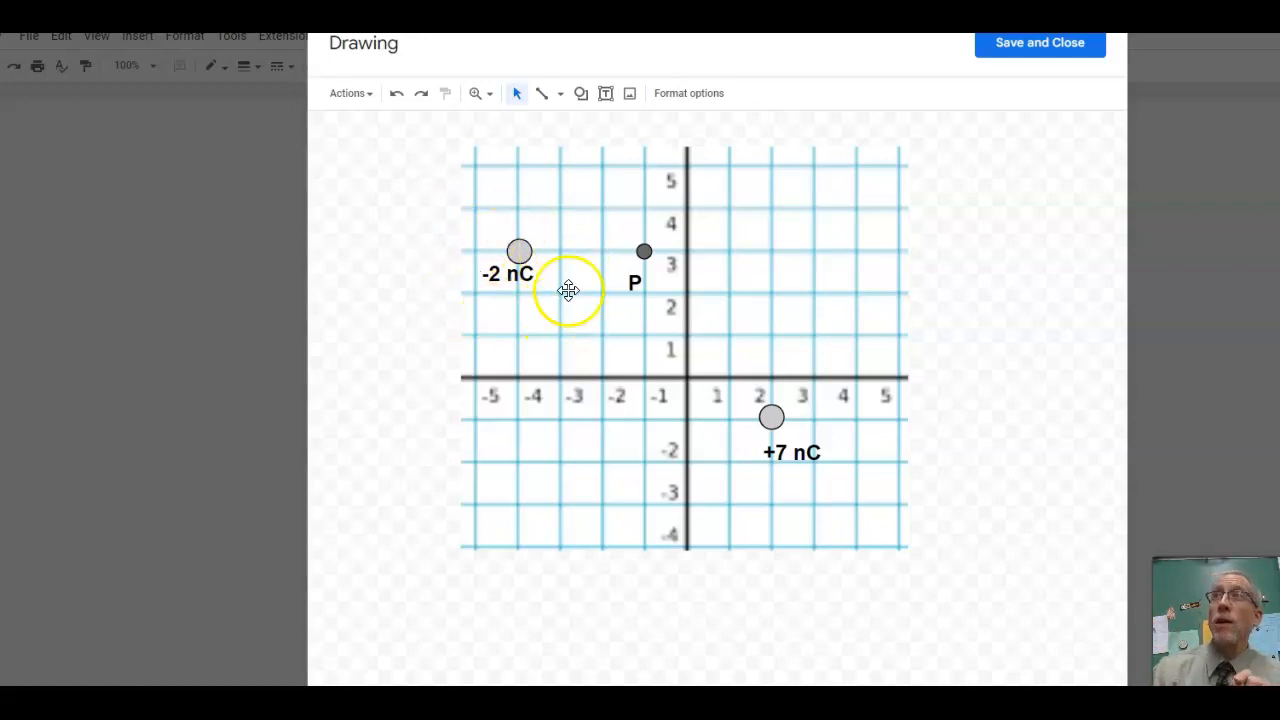
pyautogui.moveTo(644, 251); pyautogui.dragTo(453, 246)
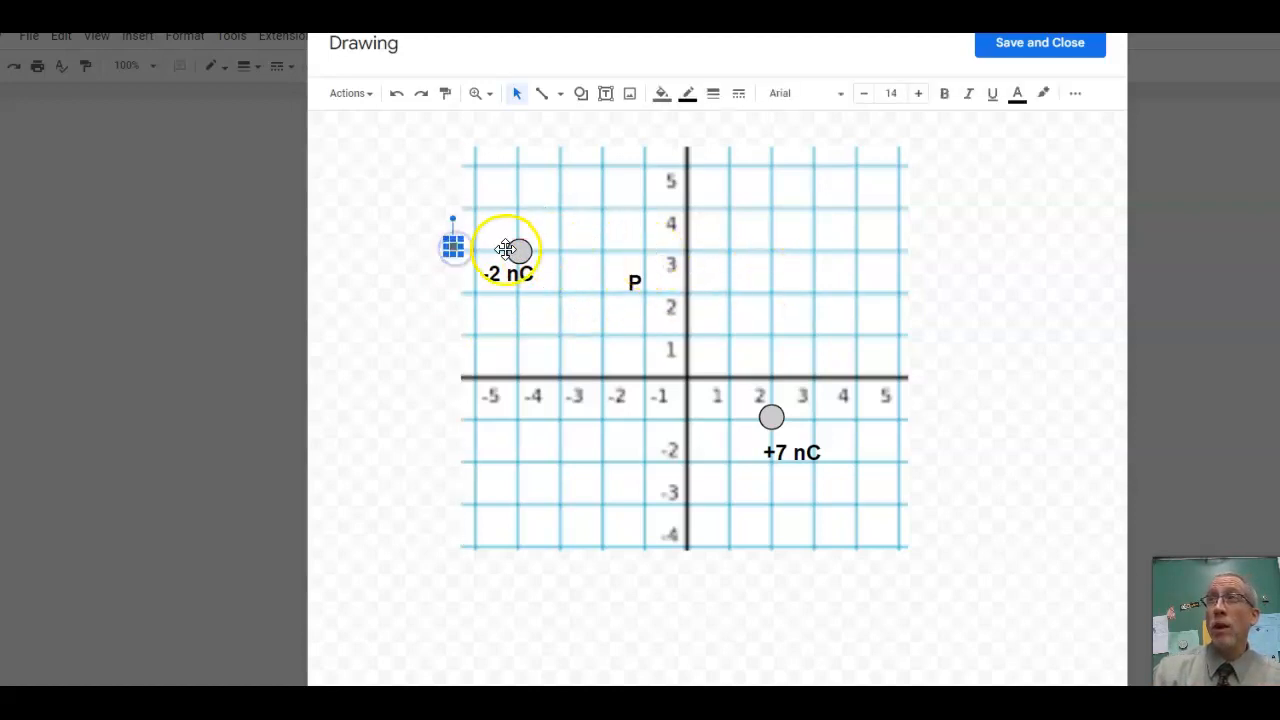
pyautogui.moveTo(453, 247); pyautogui.dragTo(643, 251)
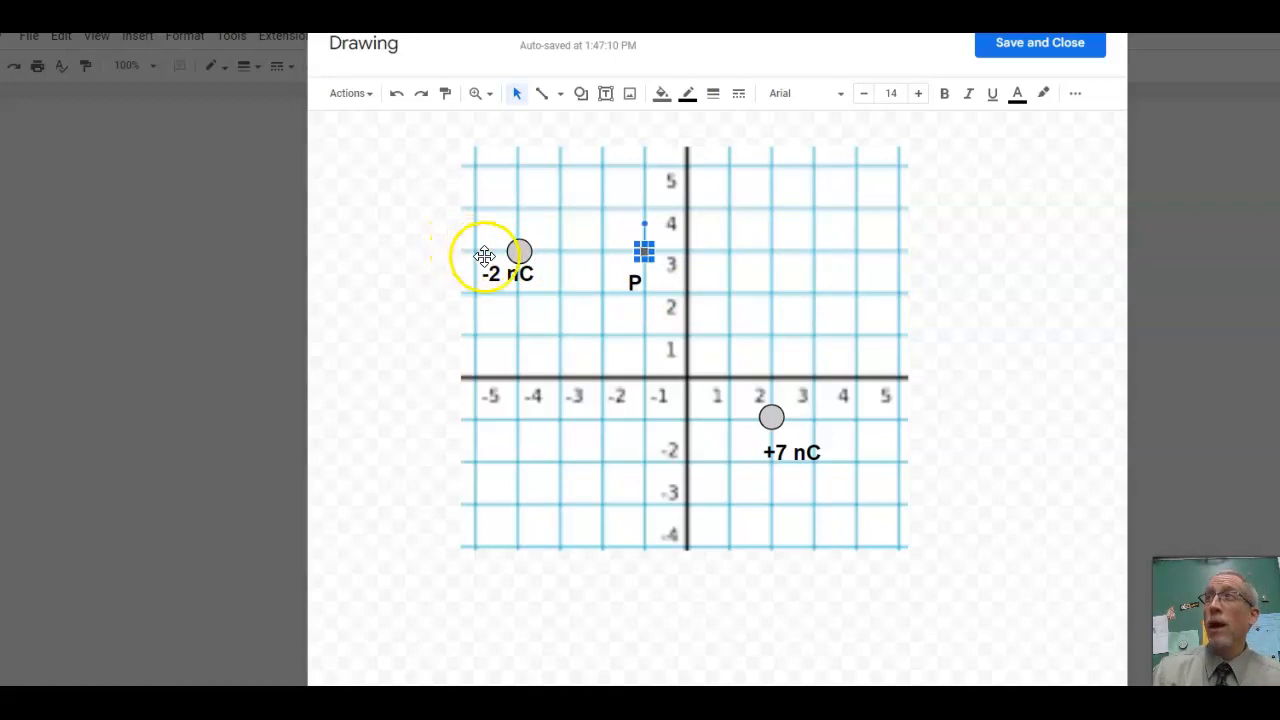
pyautogui.click(752, 320)
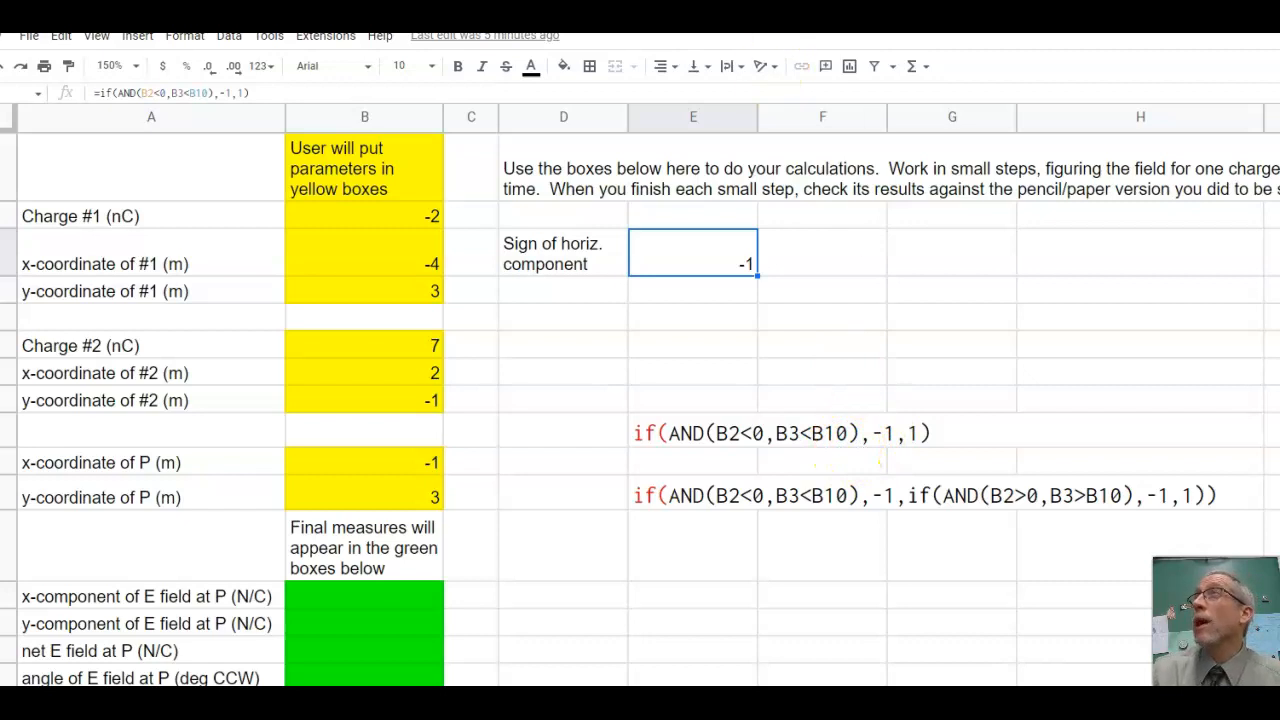
# Step: Review the IF function's syntax and compare the single and nested IF formula notes with the formula in cell E3
pyautogui.click(770, 10)
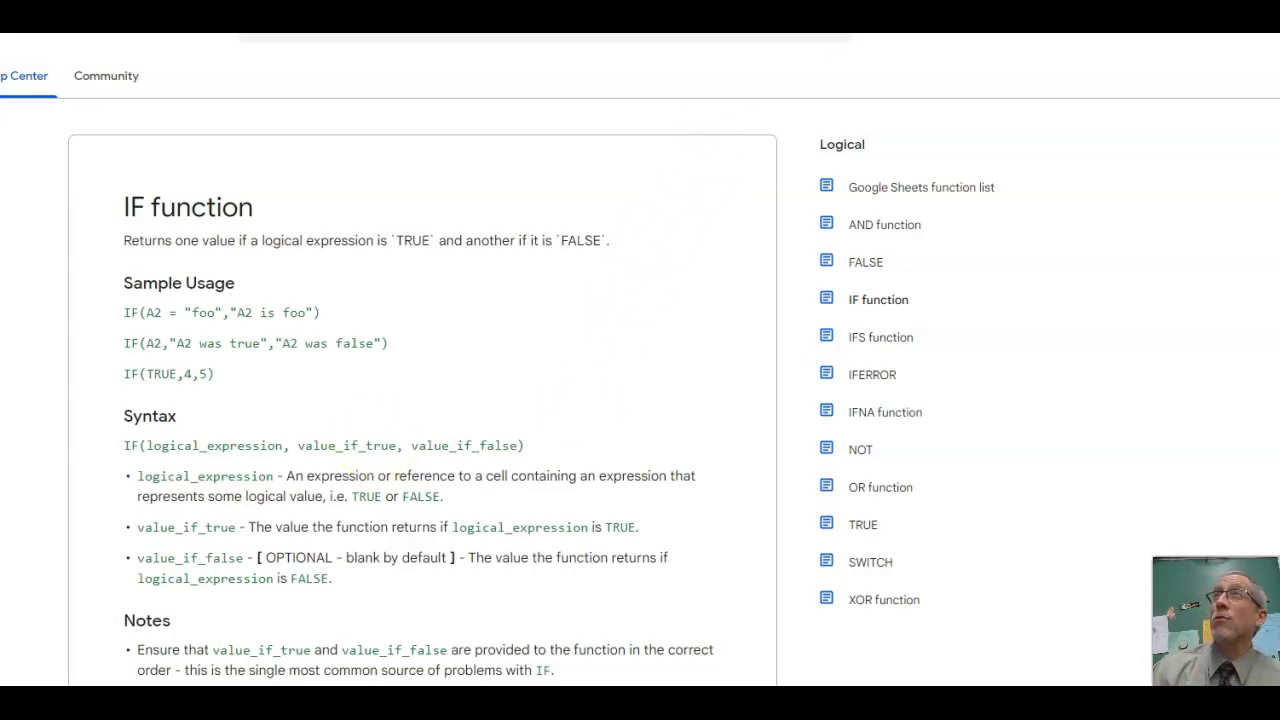
pyautogui.click(600, 34)
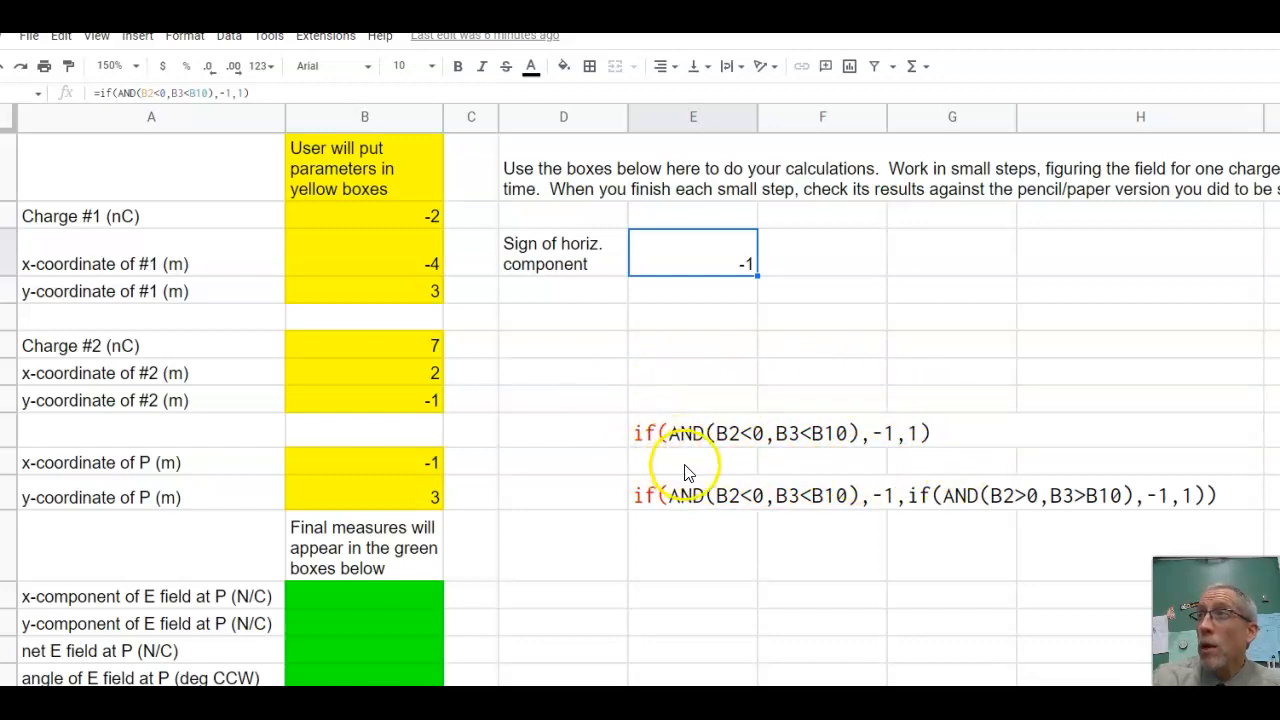
pyautogui.click(917, 441)
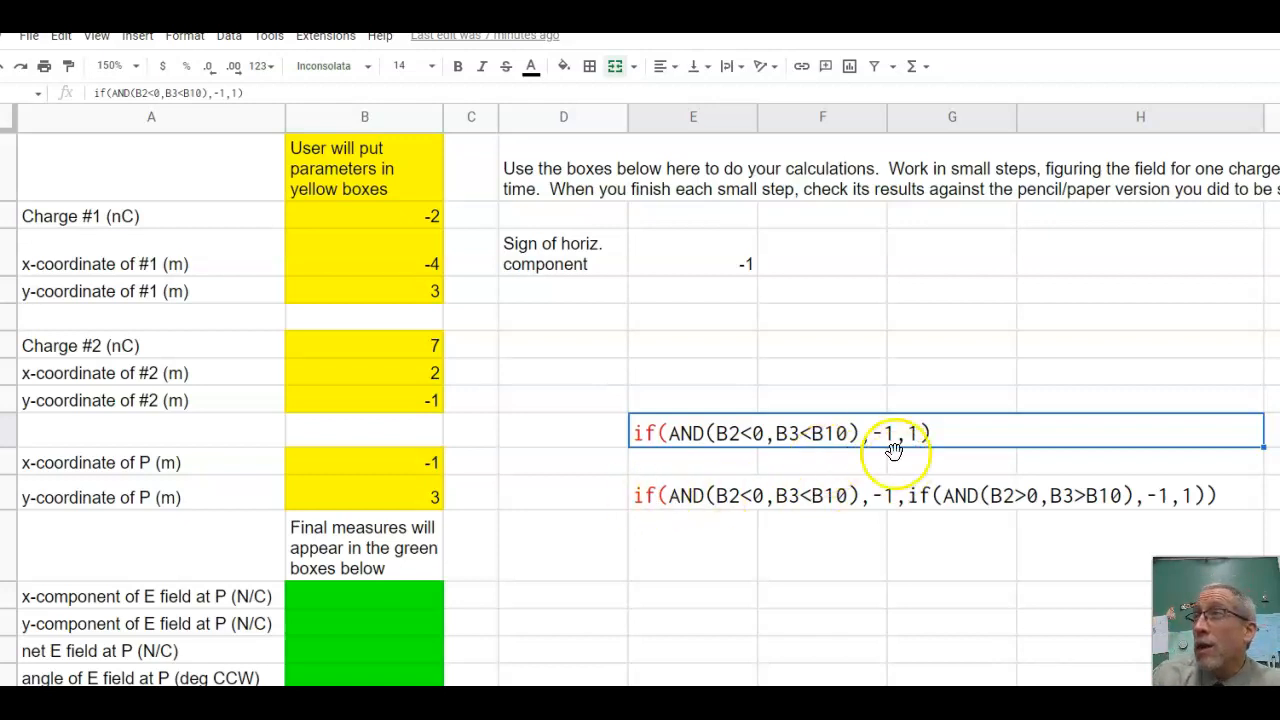
pyautogui.click(688, 497)
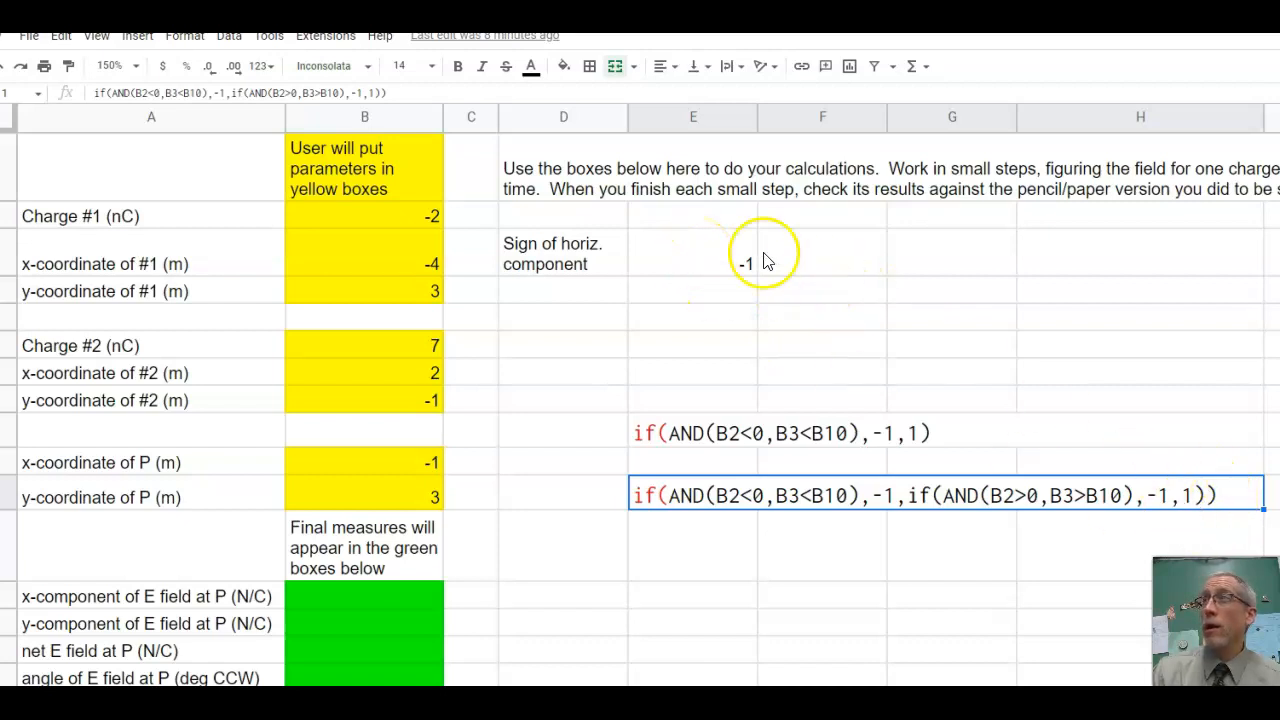
pyautogui.click(838, 433)
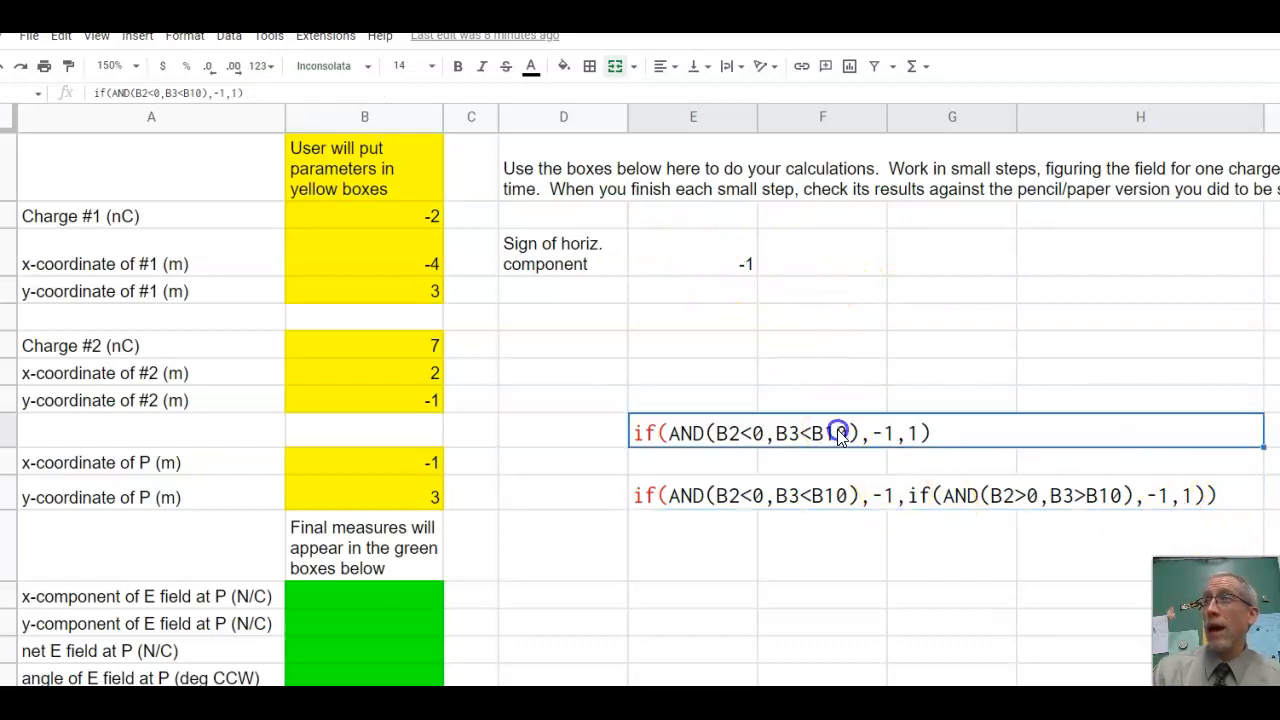
pyautogui.click(712, 263)
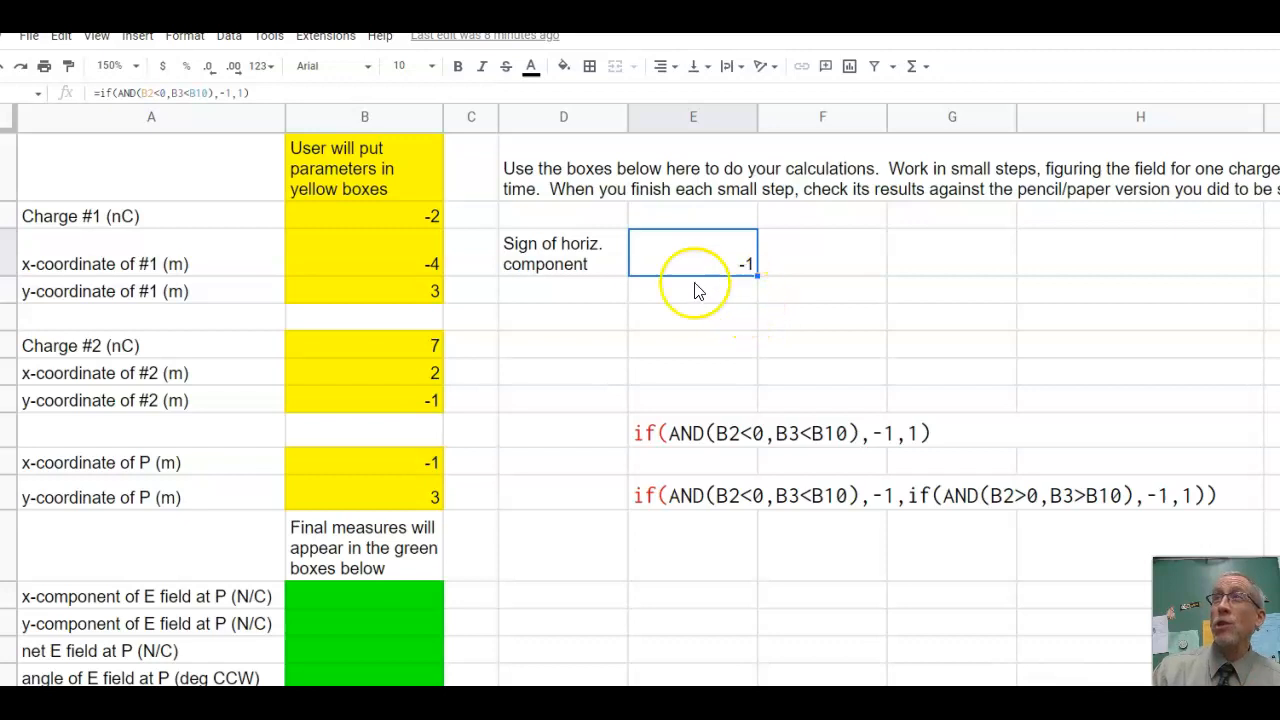
# Step: Test the sign formula by setting Charge #1 to 2 nC and its x-coordinate to 4 m
pyautogui.click(419, 213)
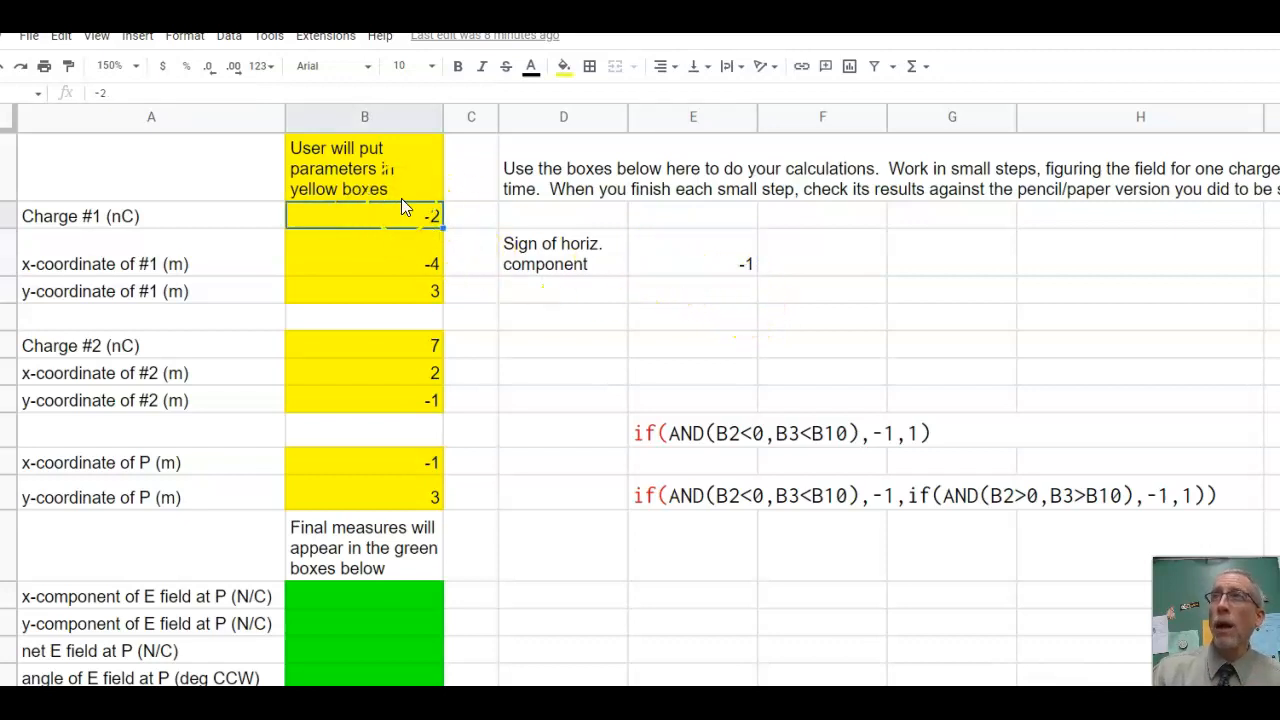
pyautogui.write('2')
pyautogui.press('Return')
pyautogui.click(419, 260)
pyautogui.click(403, 260)
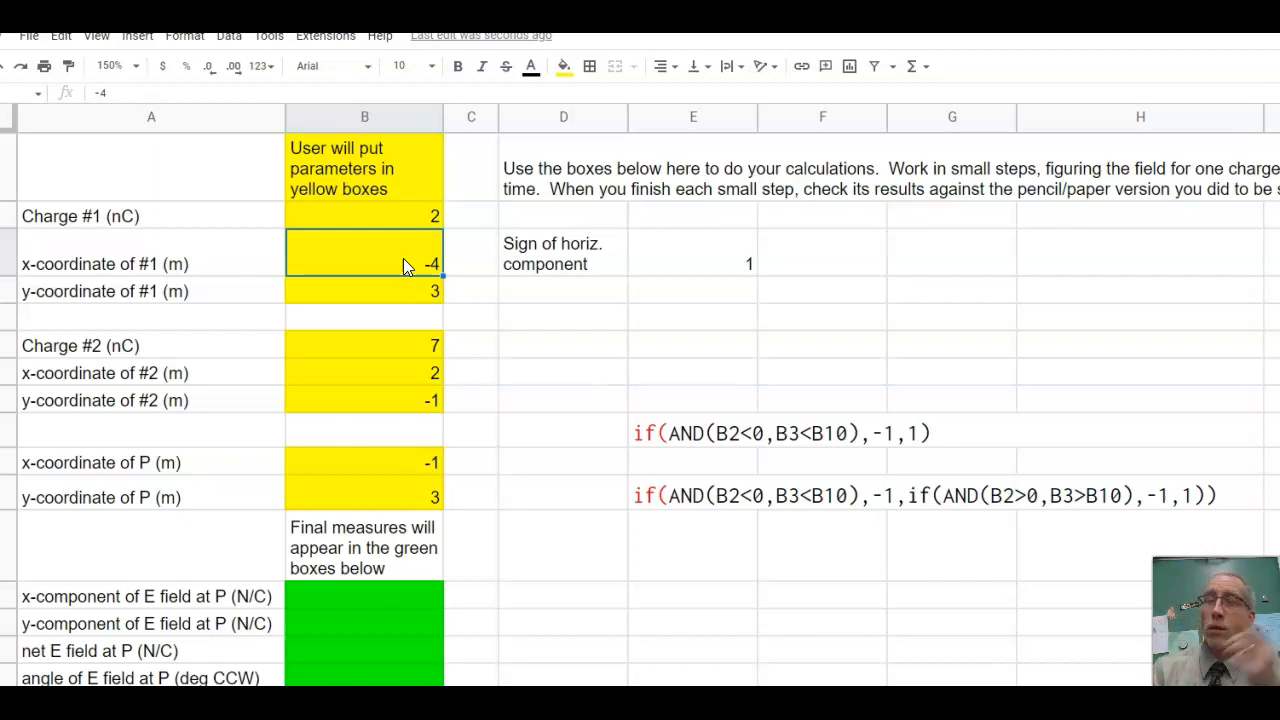
pyautogui.write('4')
pyautogui.press('Return')
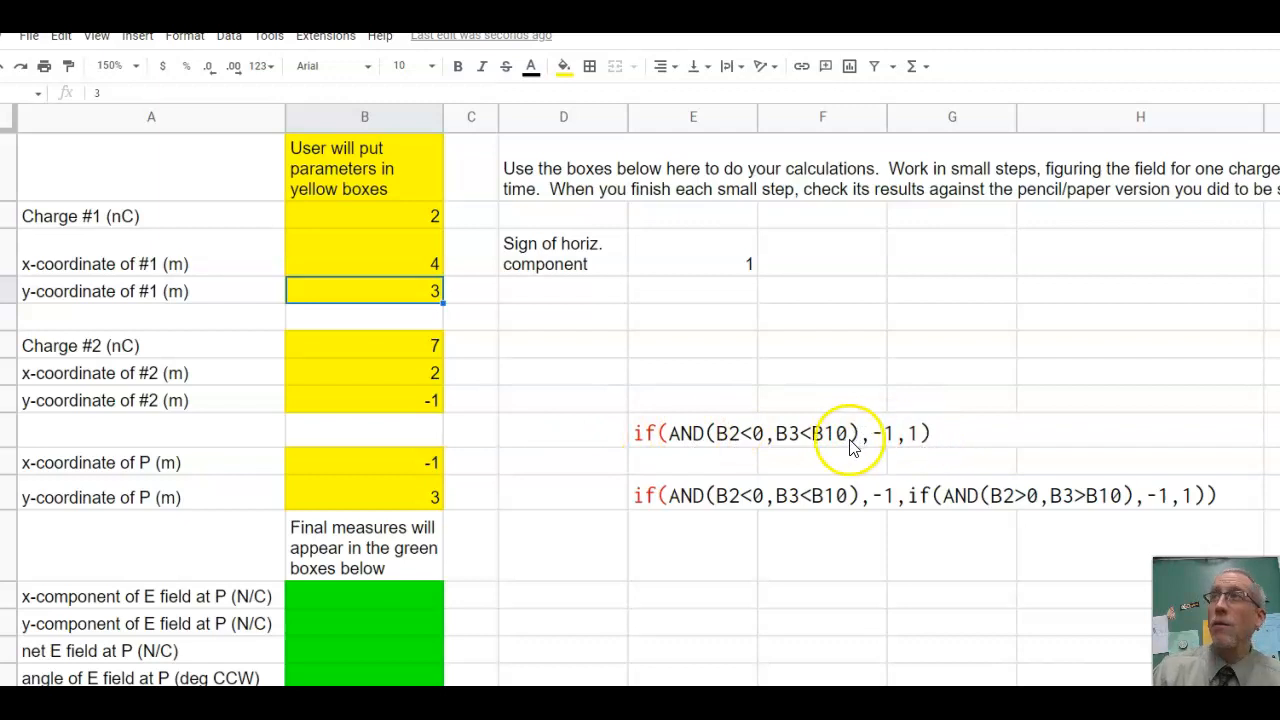
# Step: Replace the formula in E3 with the nested version noted below: =if(AND(B2<0,B3<B10),-1,if(AND(B2>0,B3>B10),-1,1))
pyautogui.click(960, 495)
pyautogui.hotkey('ctrl', 'c')
pyautogui.click(703, 262)
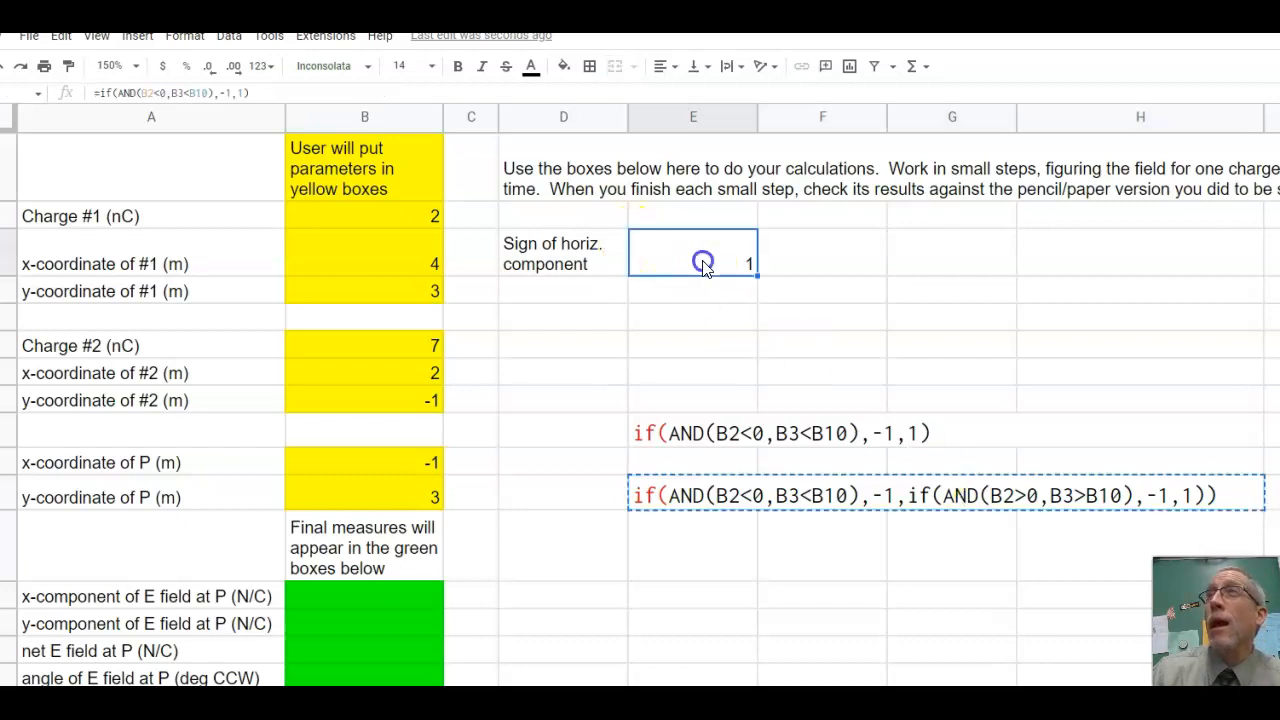
pyautogui.click(268, 92)
pyautogui.moveTo(268, 92); pyautogui.dragTo(86, 90)
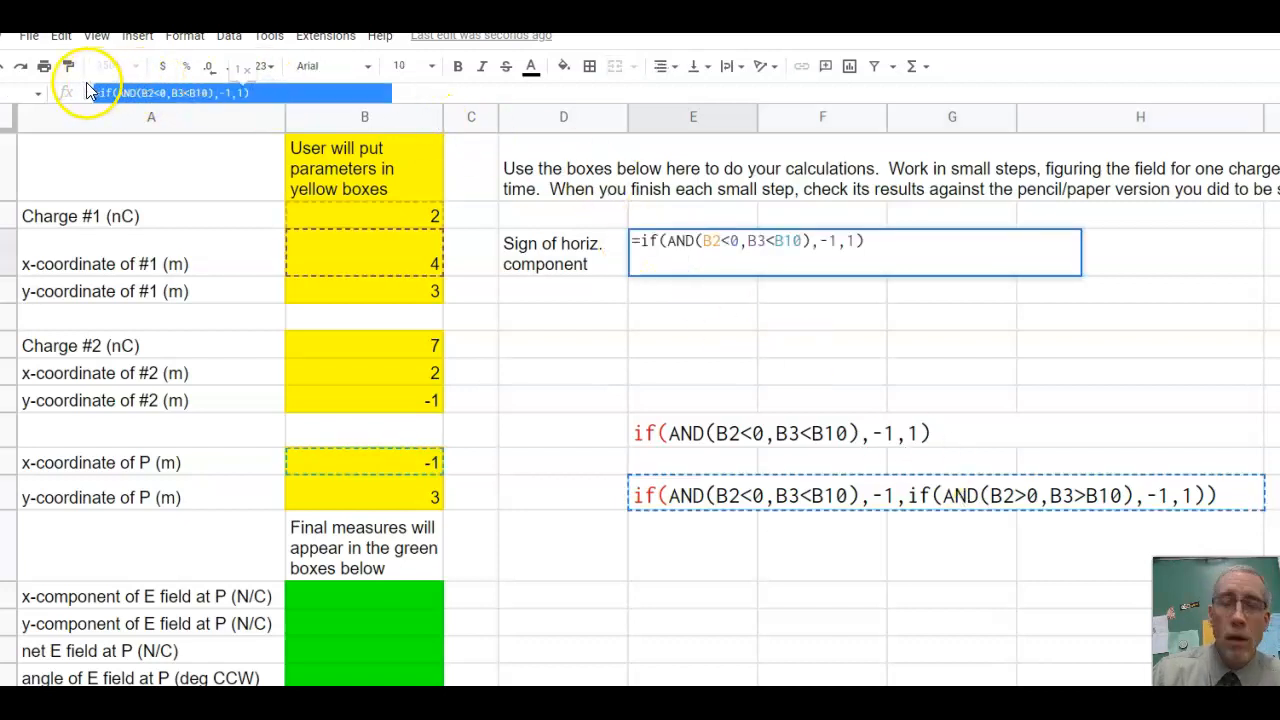
pyautogui.hotkey('ctrl', 'v')
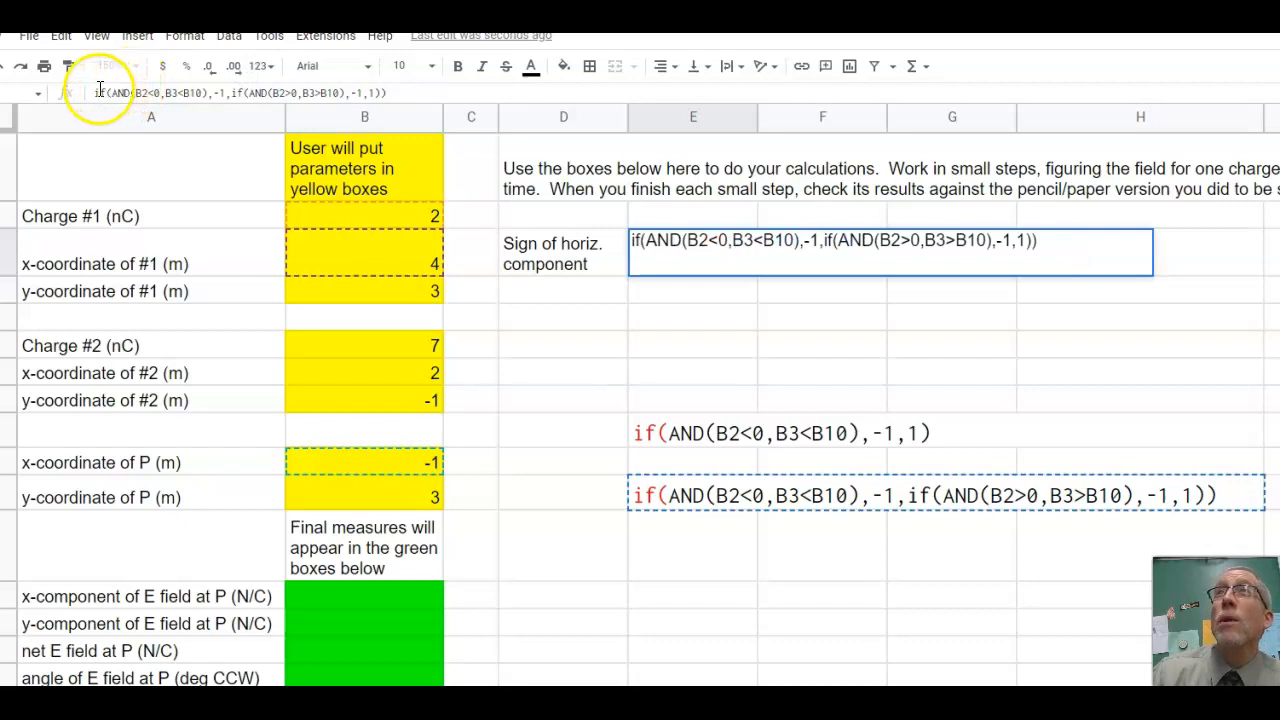
pyautogui.write('=')
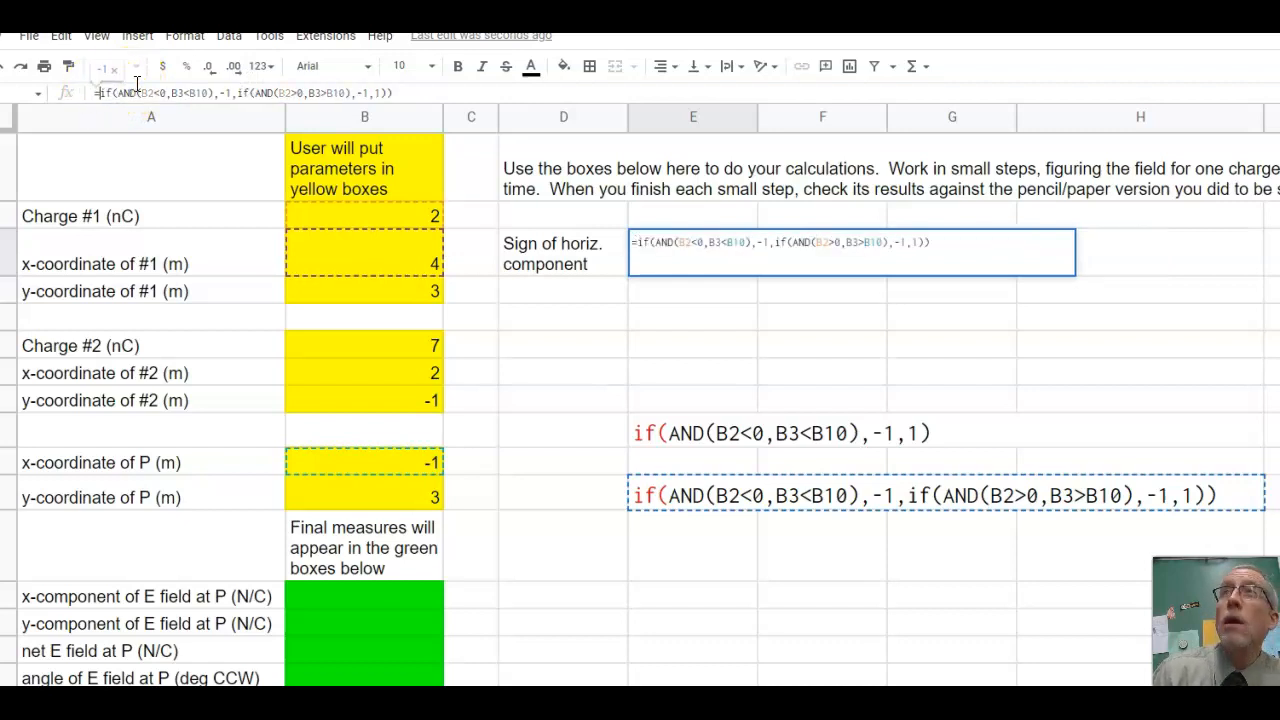
pyautogui.press('Return')
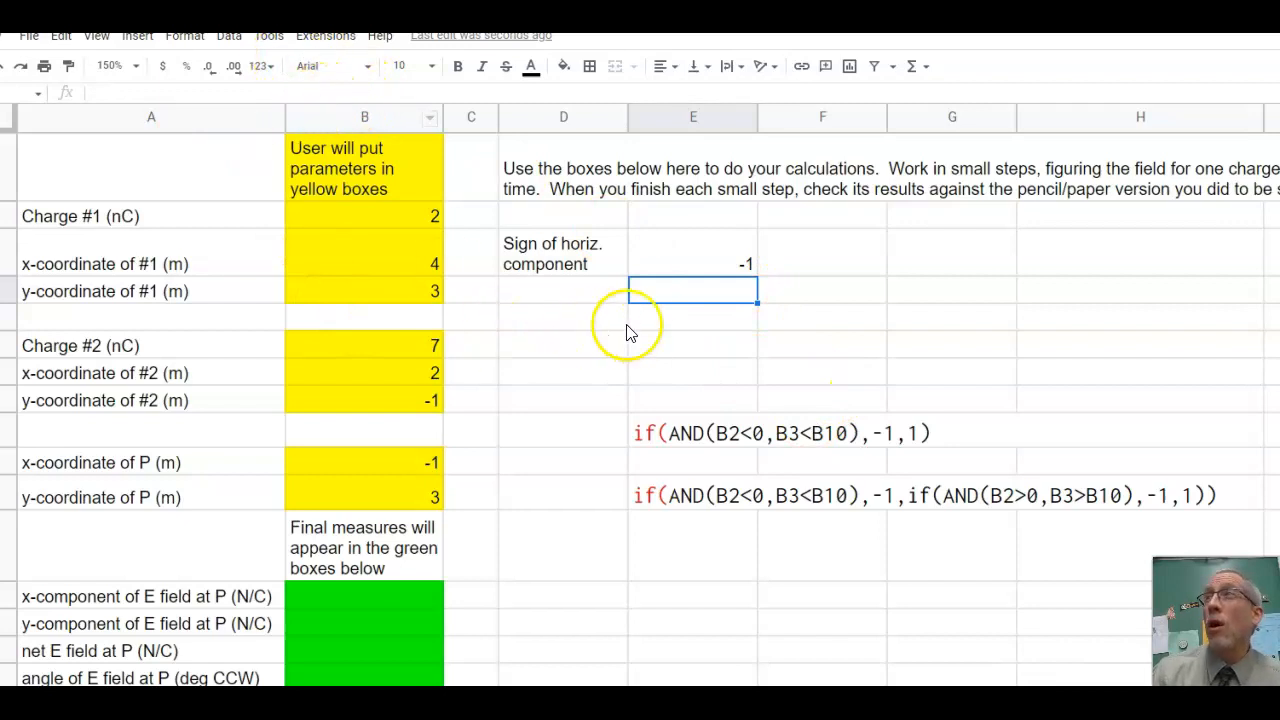
# Step: Test the nested sign formula by setting Charge #1 to -2 nC and its x-coordinate to -4 m
pyautogui.click(667, 263)
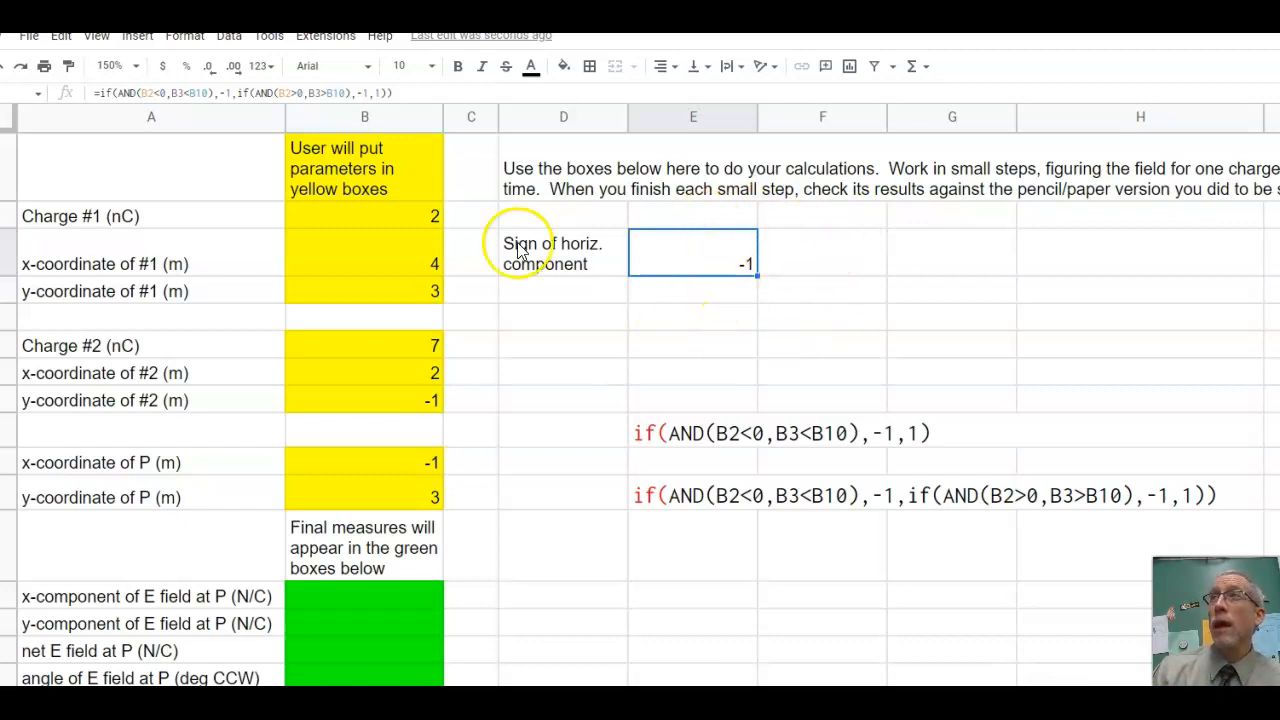
pyautogui.click(387, 213)
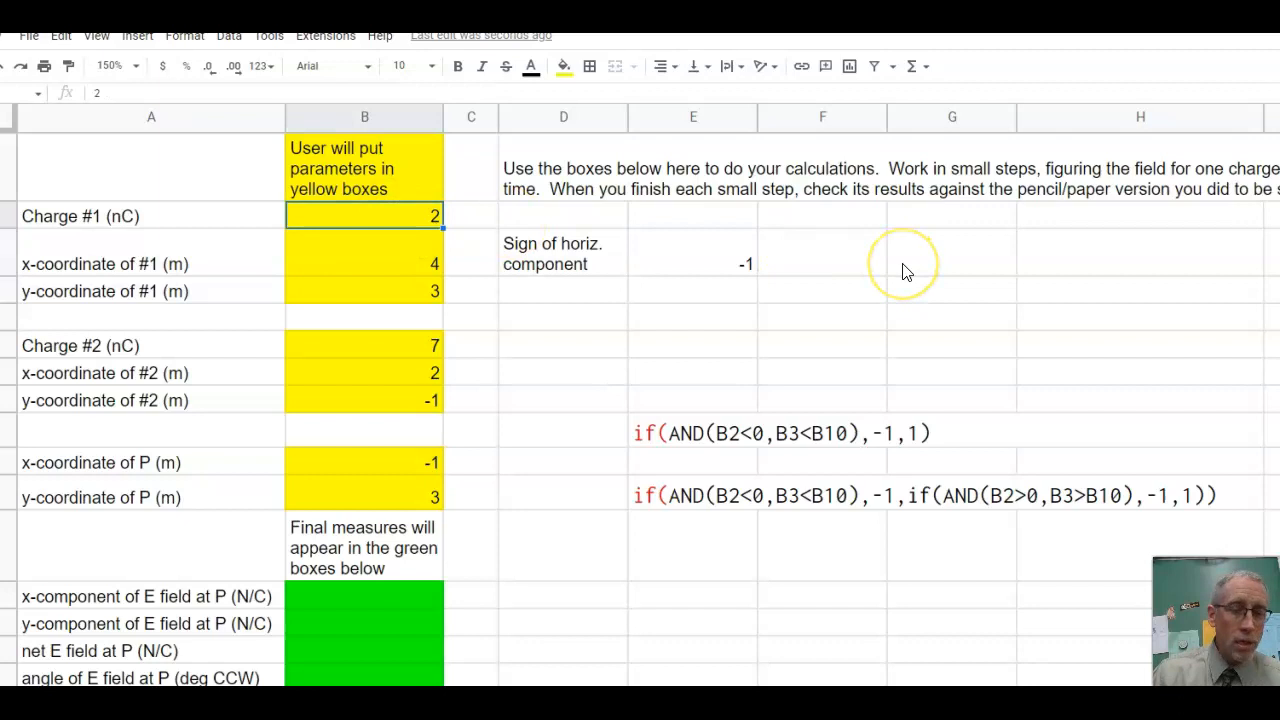
pyautogui.write('-2')
pyautogui.press('Return')
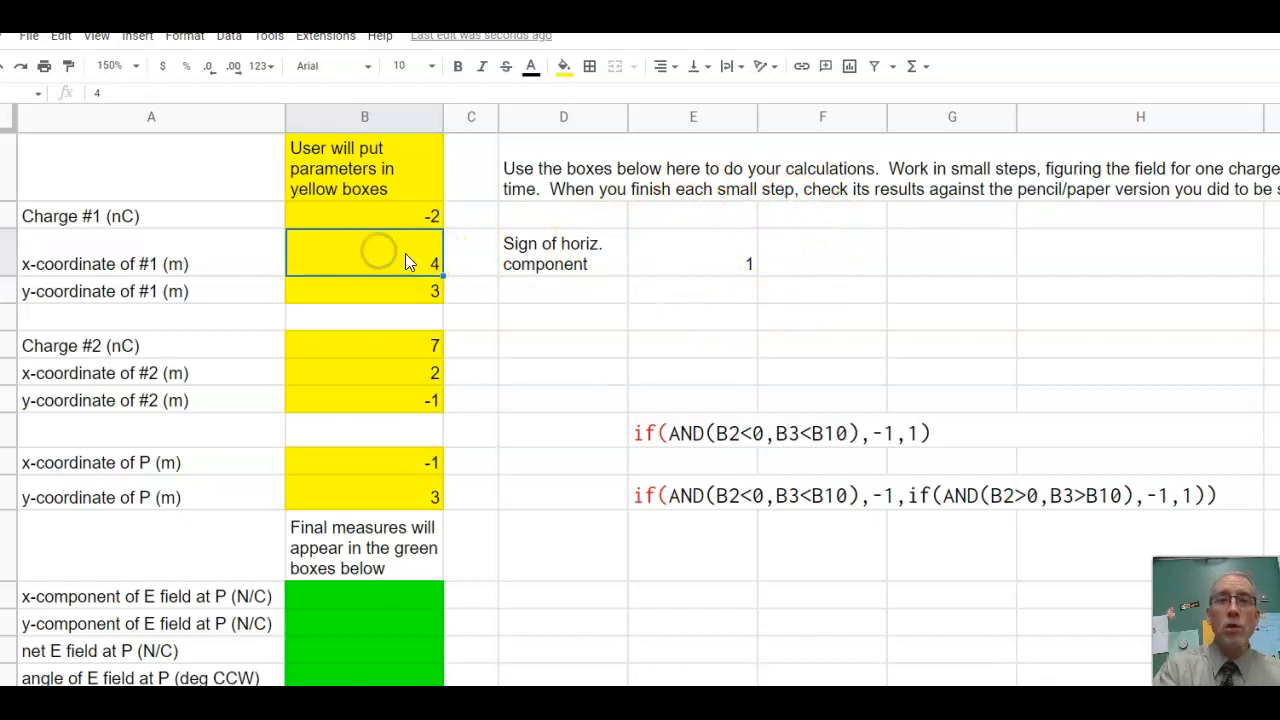
pyautogui.write('-')
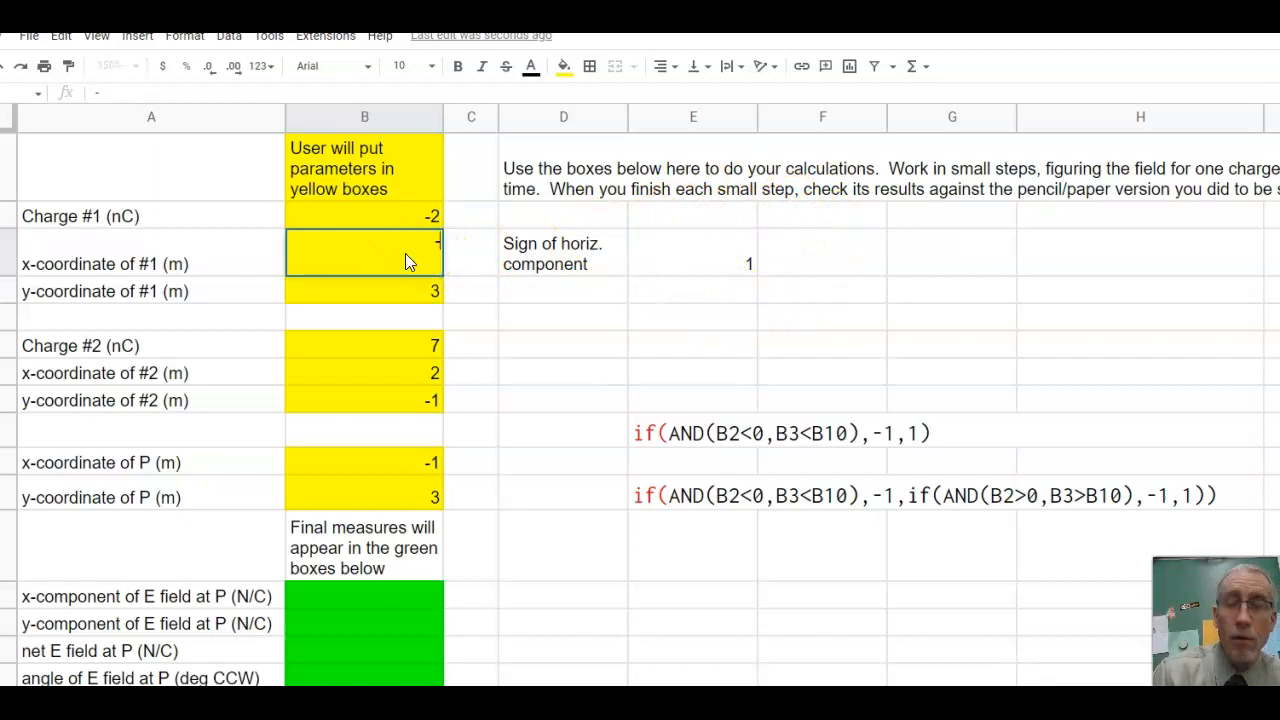
pyautogui.write('4')
pyautogui.press('Return')
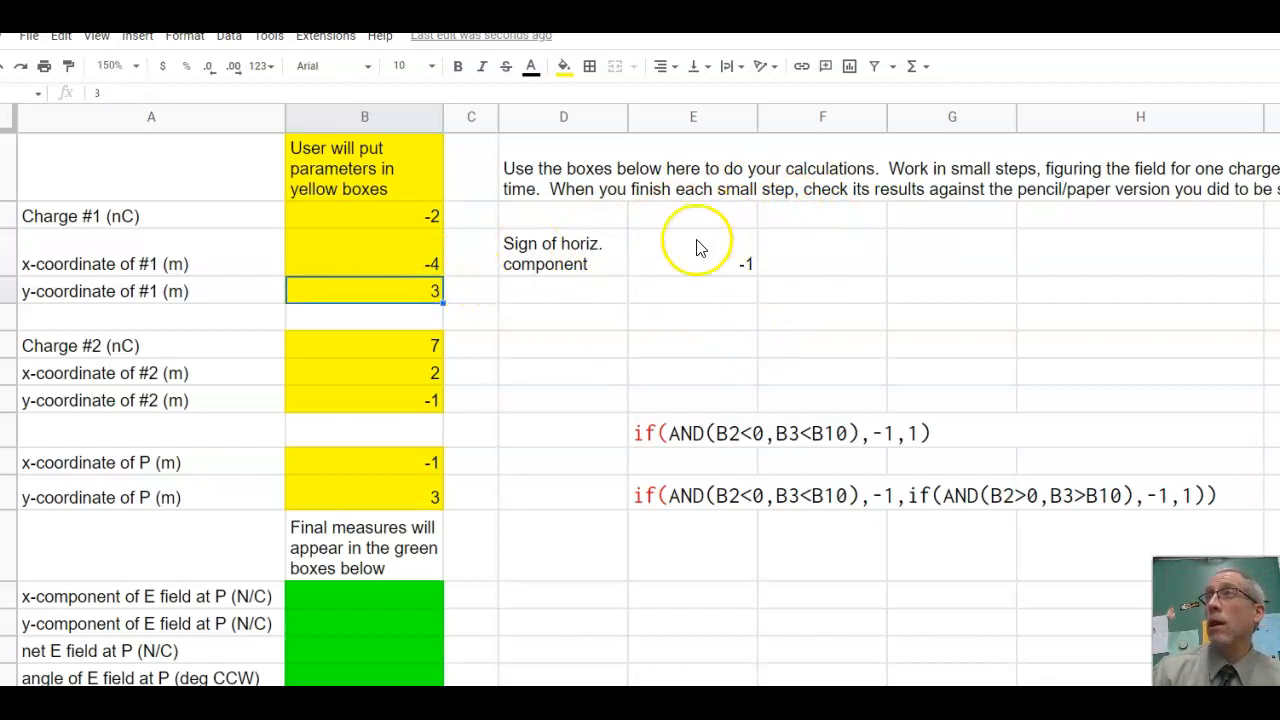